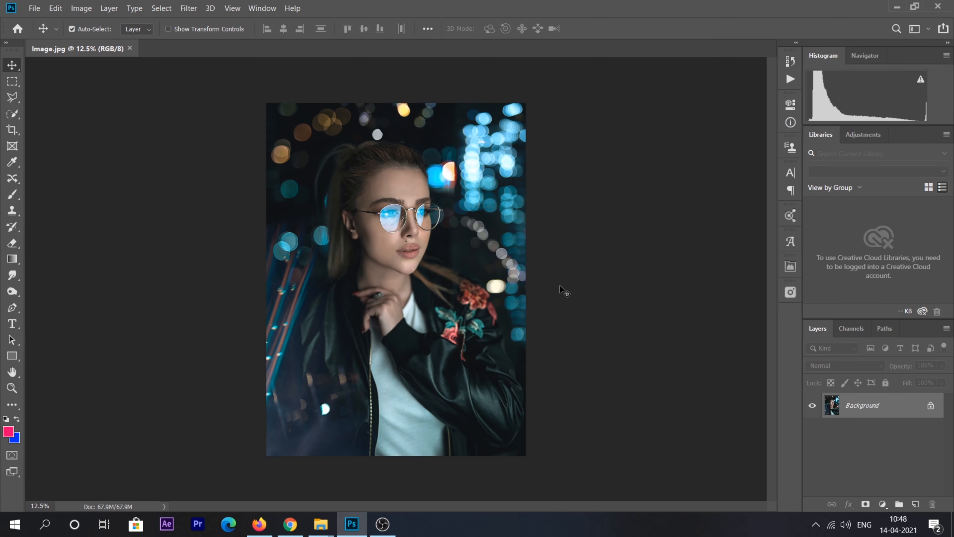
# Duplicate the Background layer as a new layer named 'Edit'
pyautogui.rightClick(867, 407)
pyautogui.click(868, 275)
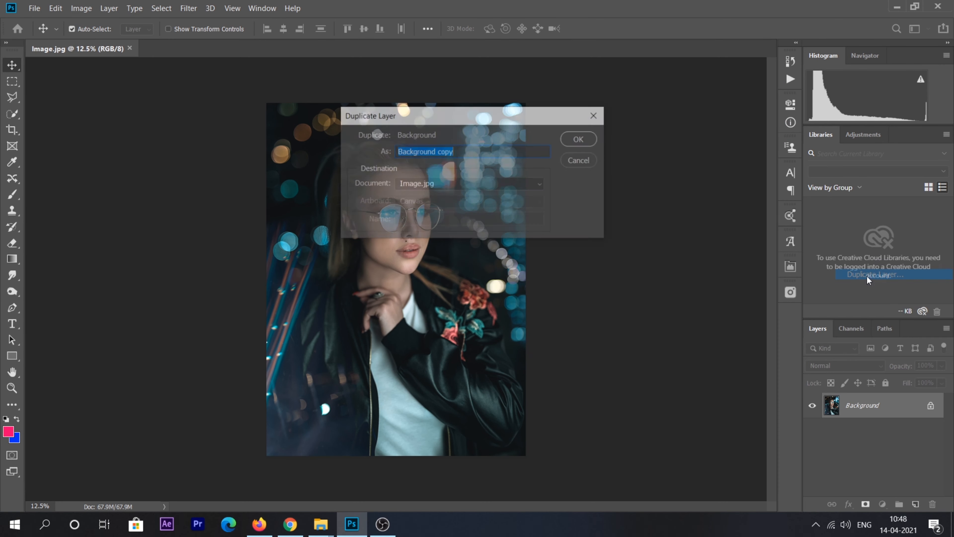
pyautogui.write('Edit')
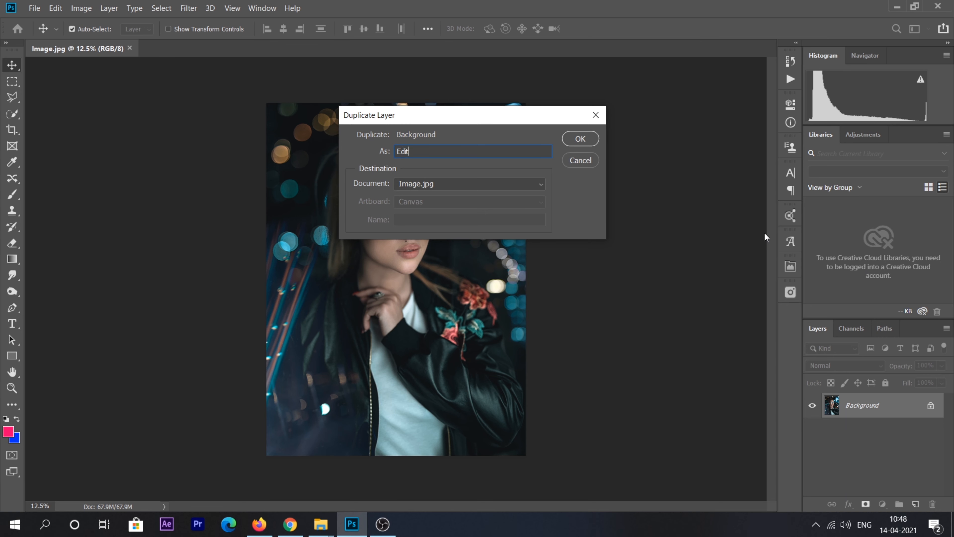
pyautogui.click(580, 140)
# Unlock the background into Layer 0 and convert the Edit layer to a smart object
pyautogui.click(930, 431)
pyautogui.rightClick(902, 406)
pyautogui.click(810, 160)
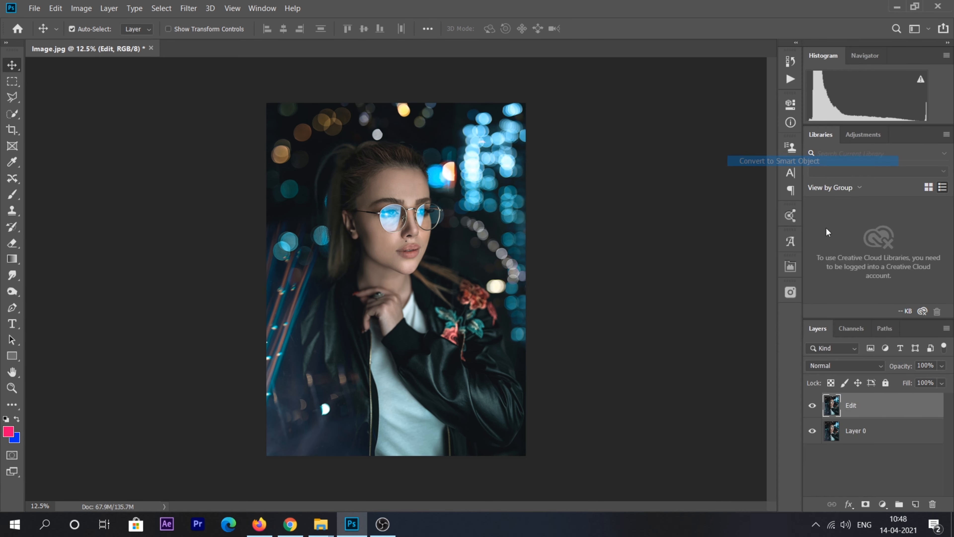
# Apply the Camera Raw Filter to Edit and raise Exposure to +0.65
pyautogui.click(189, 8)
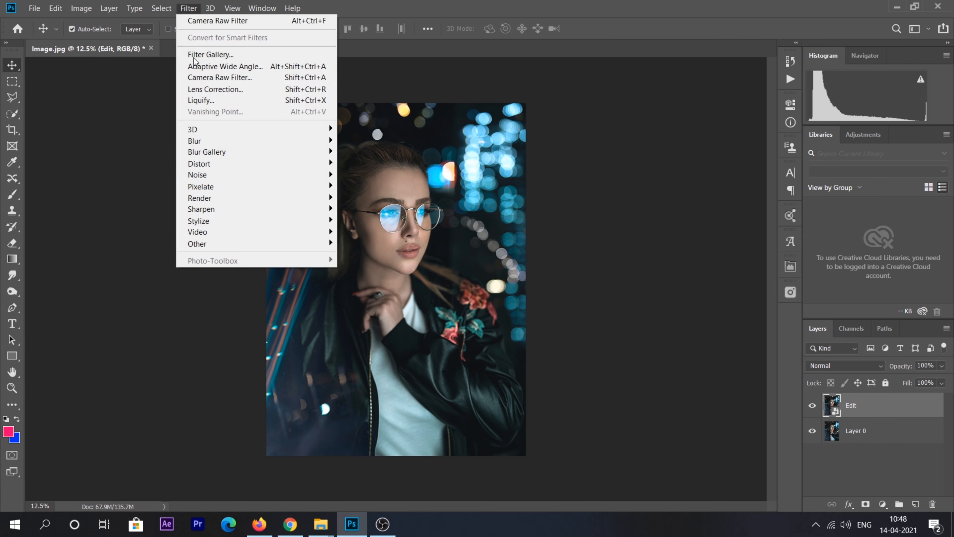
pyautogui.click(203, 78)
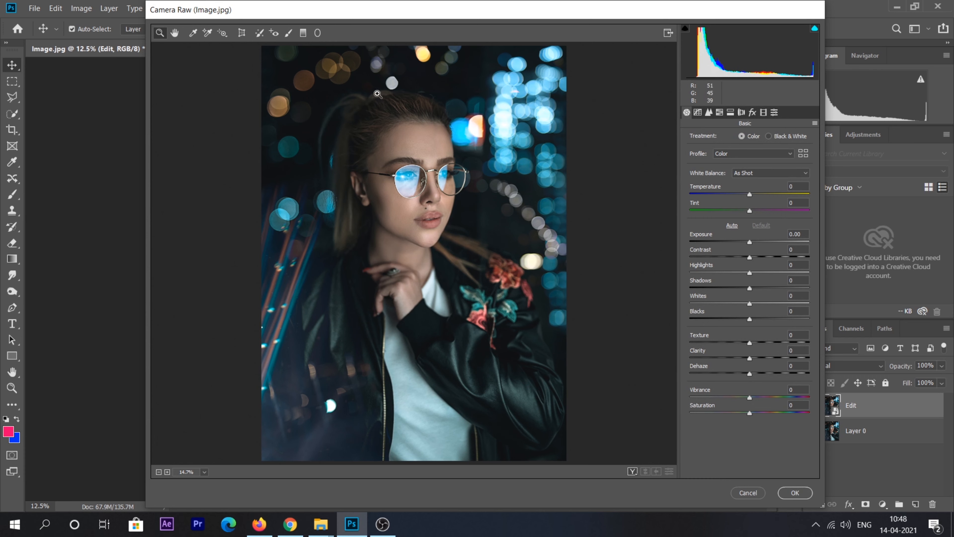
pyautogui.click(174, 34)
pyautogui.moveTo(749, 243); pyautogui.dragTo(787, 293)
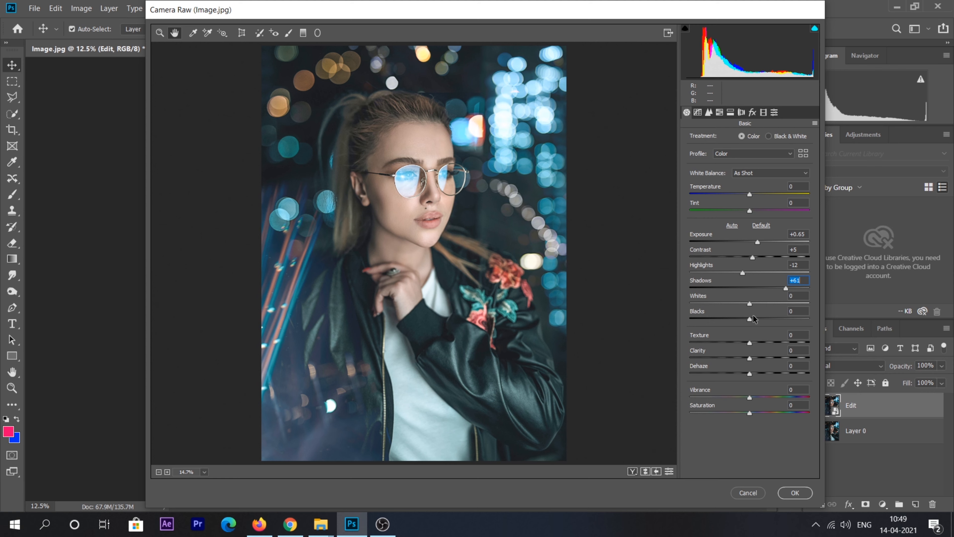
# Set Whites -12, Blacks -38, Clarity +26, Vibrance +20 and add a little Texture
pyautogui.click(751, 305)
pyautogui.moveTo(750, 304); pyautogui.dragTo(744, 304)
pyautogui.moveTo(750, 317); pyautogui.dragTo(727, 318)
pyautogui.moveTo(749, 357); pyautogui.dragTo(764, 356)
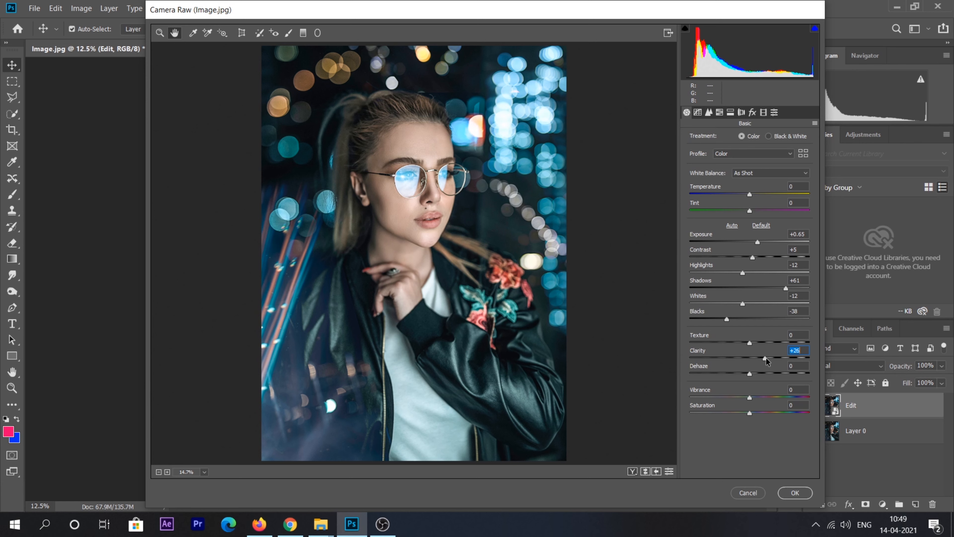
pyautogui.moveTo(755, 343); pyautogui.dragTo(753, 339)
pyautogui.moveTo(749, 398)
pyautogui.mouseDown()
pyautogui.moveTo(761, 397)
pyautogui.moveTo(754, 412)
pyautogui.mouseUp()
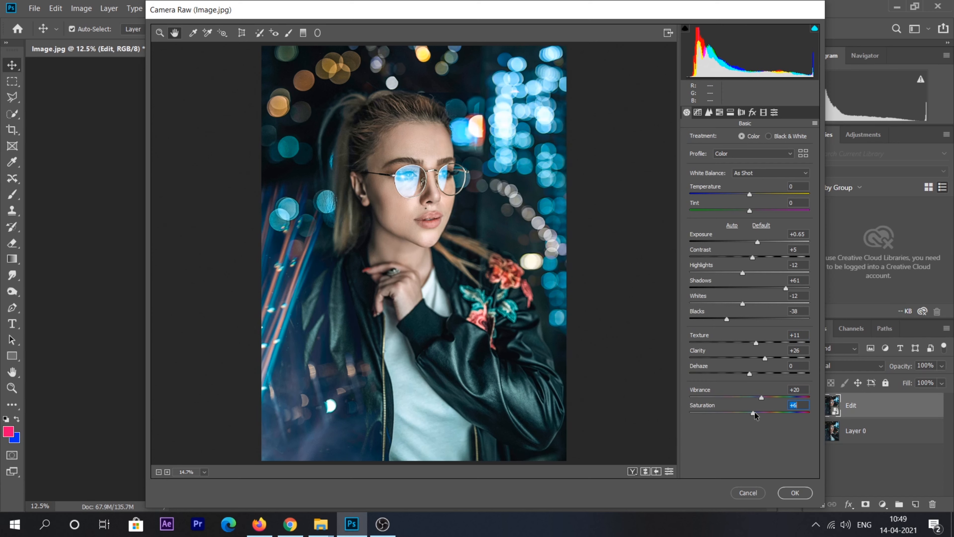
# Warm the white balance to Temperature +2 and Tint 6
pyautogui.click(750, 194)
pyautogui.press('Up')
pyautogui.press('Up')
pyautogui.click(789, 201)
pyautogui.write('6')
pyautogui.press('BackSpace')
pyautogui.write('6')
# In the Tone Curve, raise the Lights to +4
pyautogui.click(698, 113)
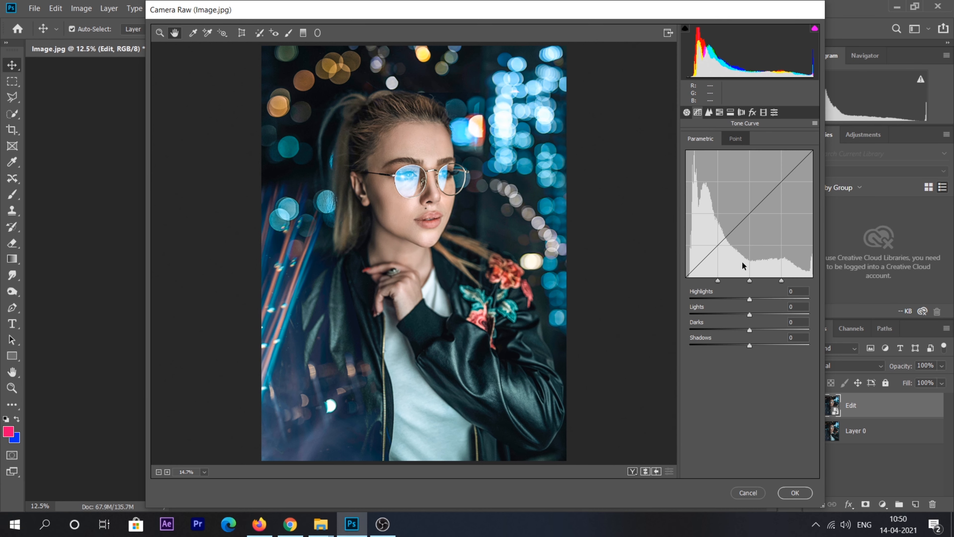
pyautogui.moveTo(749, 315); pyautogui.dragTo(745, 341)
pyautogui.click(749, 330)
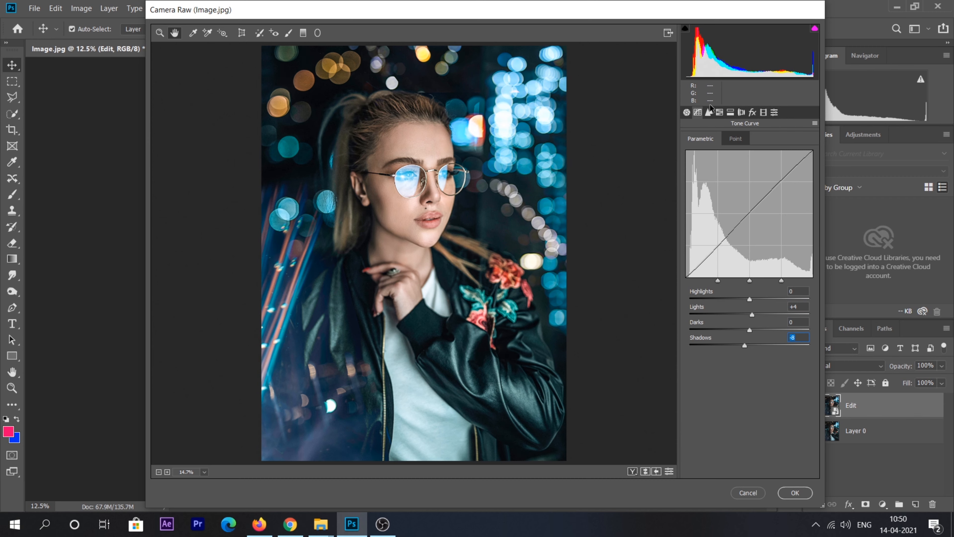
# Shift HSL hues: Blues +65, Reds -33, Yellows -61
pyautogui.click(719, 112)
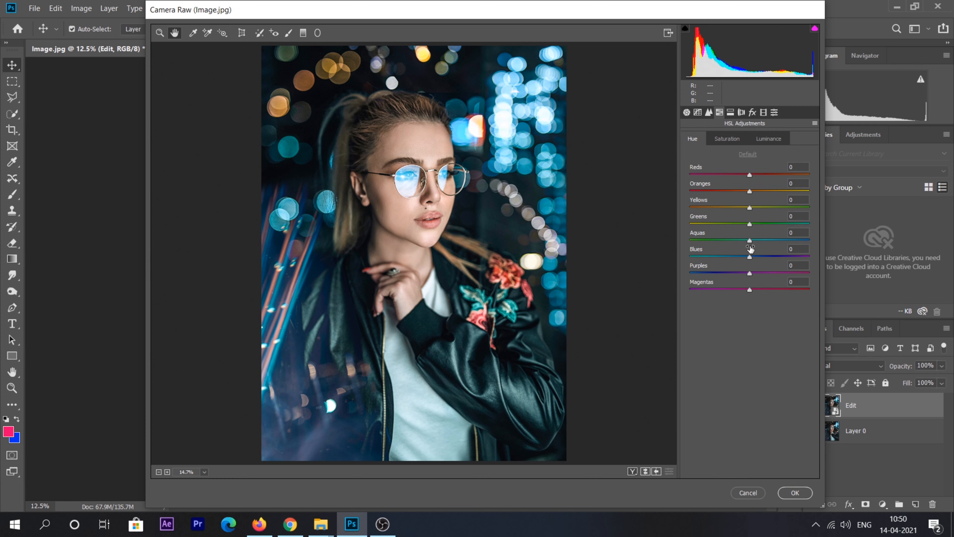
pyautogui.moveTo(750, 257); pyautogui.dragTo(766, 256)
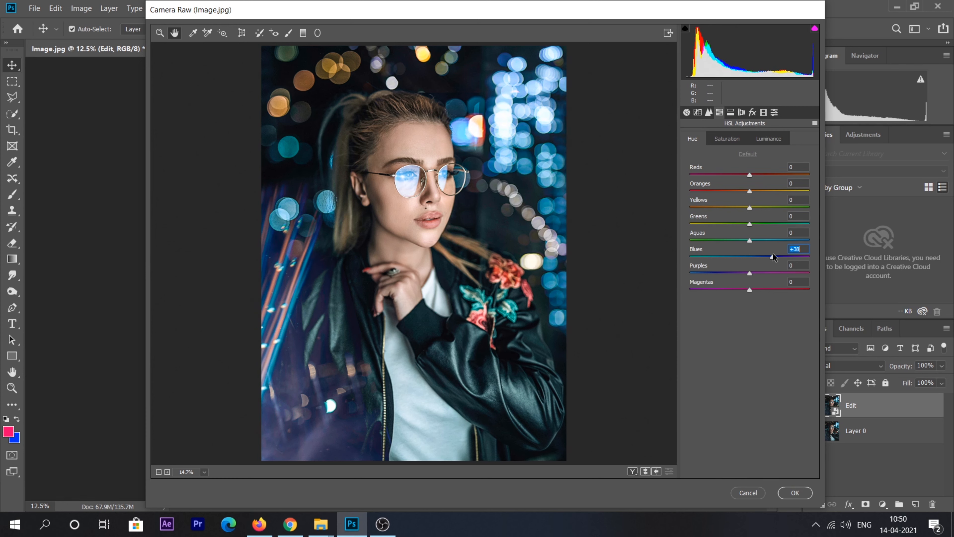
pyautogui.moveTo(787, 255); pyautogui.dragTo(788, 257)
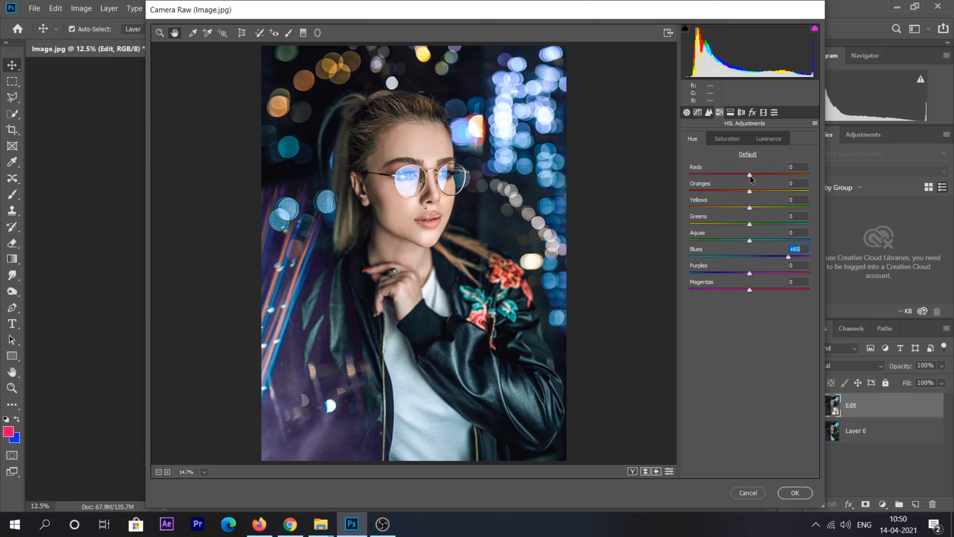
pyautogui.moveTo(750, 175); pyautogui.dragTo(729, 173)
pyautogui.moveTo(749, 207); pyautogui.dragTo(713, 205)
# Set HSL saturation Aquas +48, Reds up, Oranges +16, and Aquas luminance -64
pyautogui.click(735, 142)
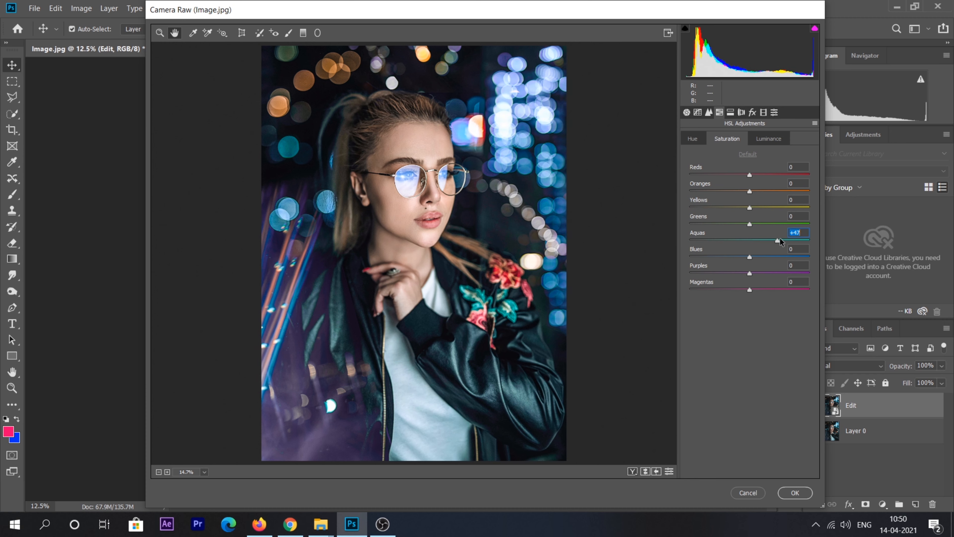
pyautogui.moveTo(780, 239); pyautogui.dragTo(715, 251)
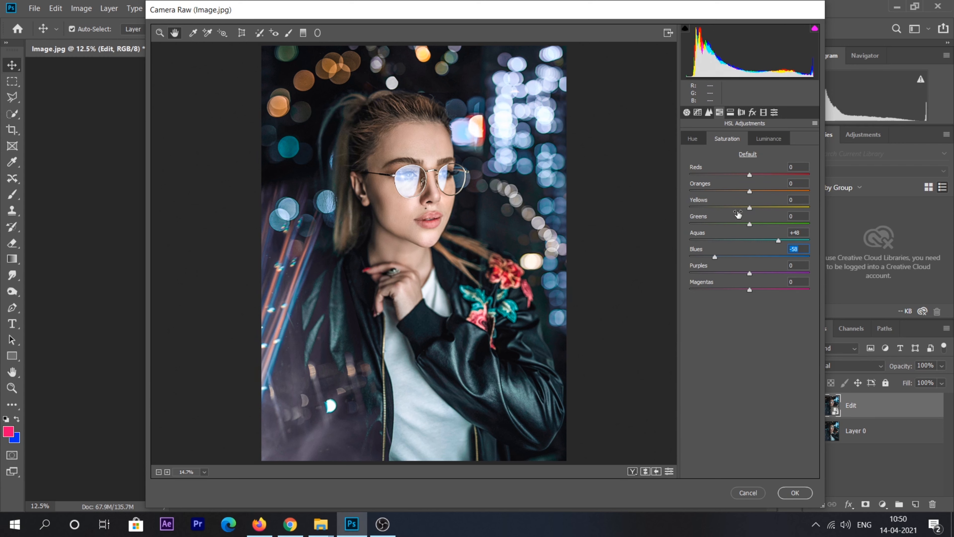
pyautogui.moveTo(753, 175)
pyautogui.mouseDown()
pyautogui.moveTo(764, 178)
pyautogui.moveTo(757, 191)
pyautogui.mouseUp()
pyautogui.moveTo(760, 191); pyautogui.dragTo(761, 192)
pyautogui.click(762, 137)
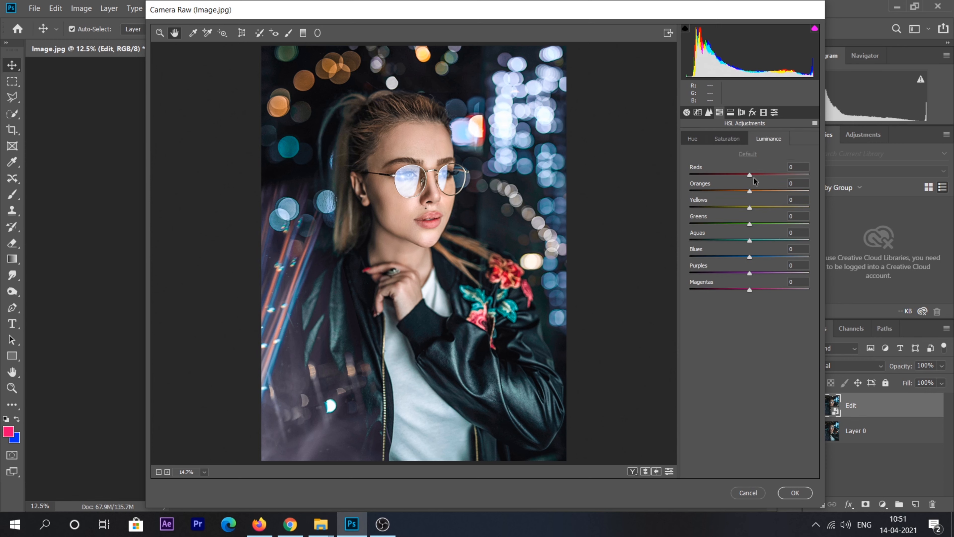
pyautogui.moveTo(749, 241); pyautogui.dragTo(710, 237)
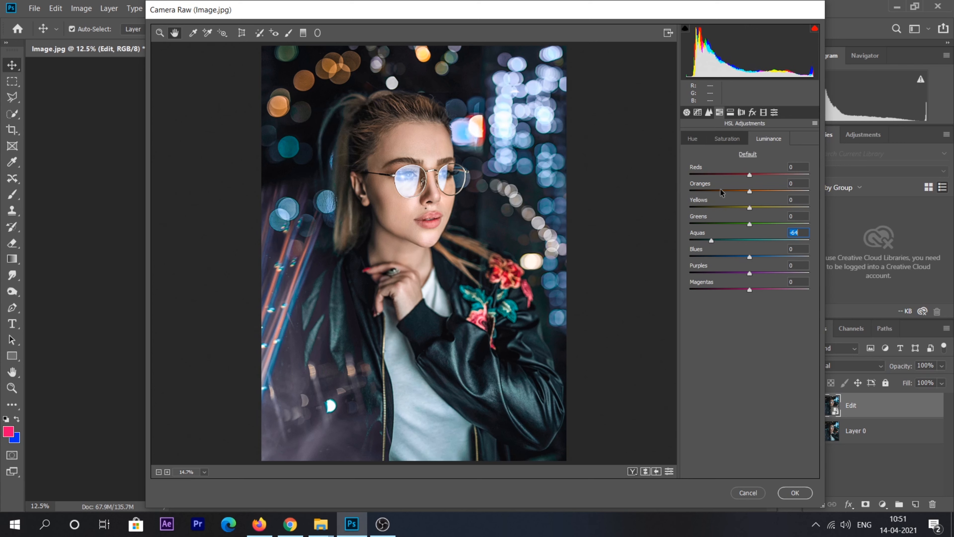
# In Calibration, boost Blue Primary saturation, set Green Primary hue -59 and Red Primary saturation +40
pyautogui.click(764, 112)
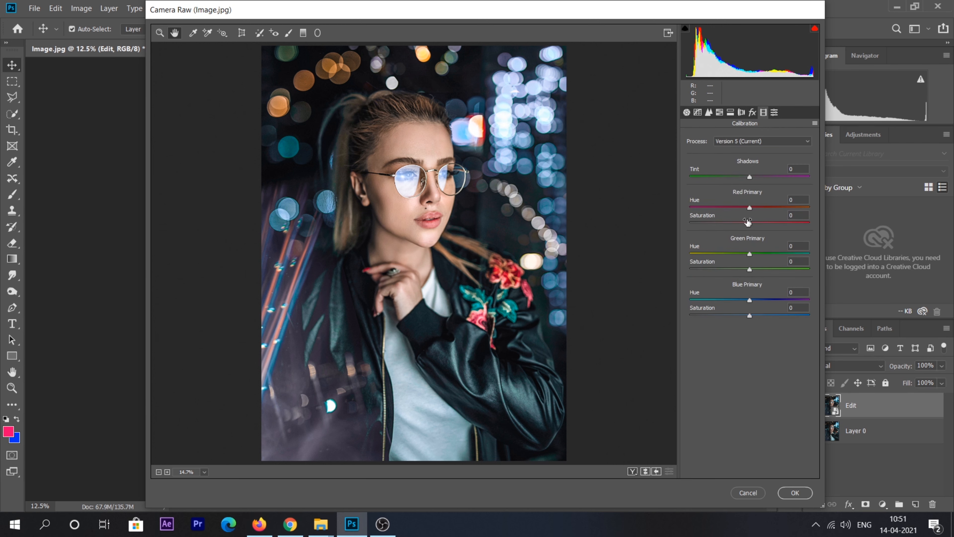
pyautogui.moveTo(757, 315); pyautogui.dragTo(719, 293)
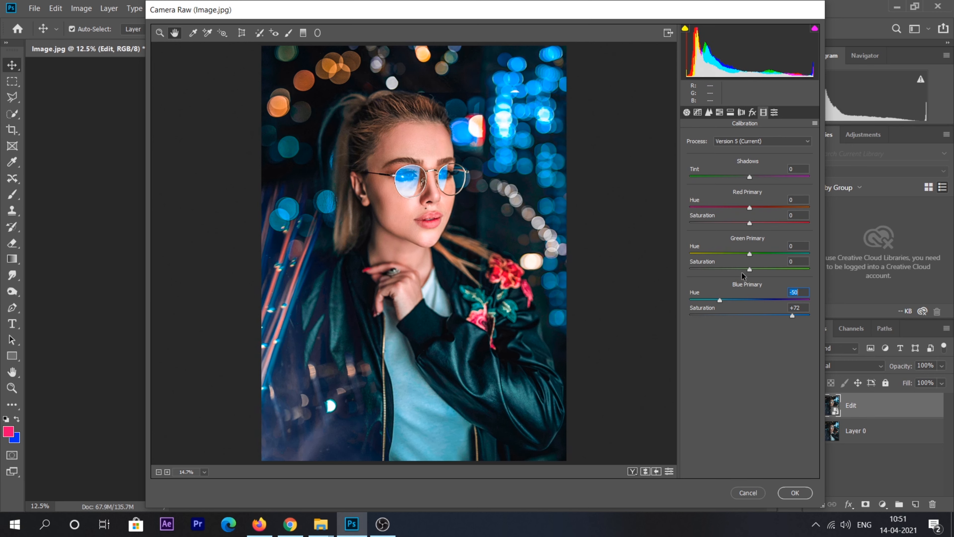
pyautogui.moveTo(749, 252); pyautogui.dragTo(714, 252)
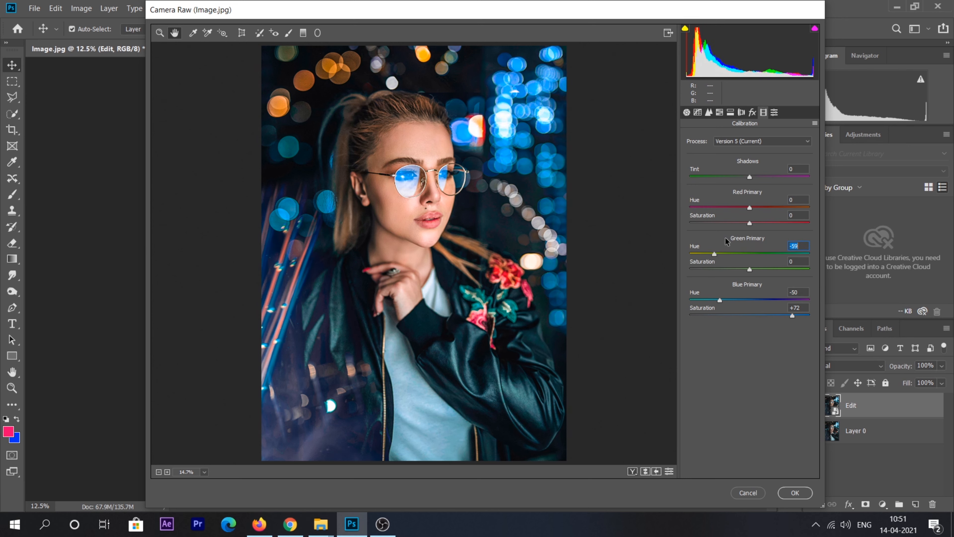
pyautogui.moveTo(750, 222)
pyautogui.mouseDown()
pyautogui.moveTo(773, 222)
pyautogui.moveTo(749, 207)
pyautogui.mouseUp()
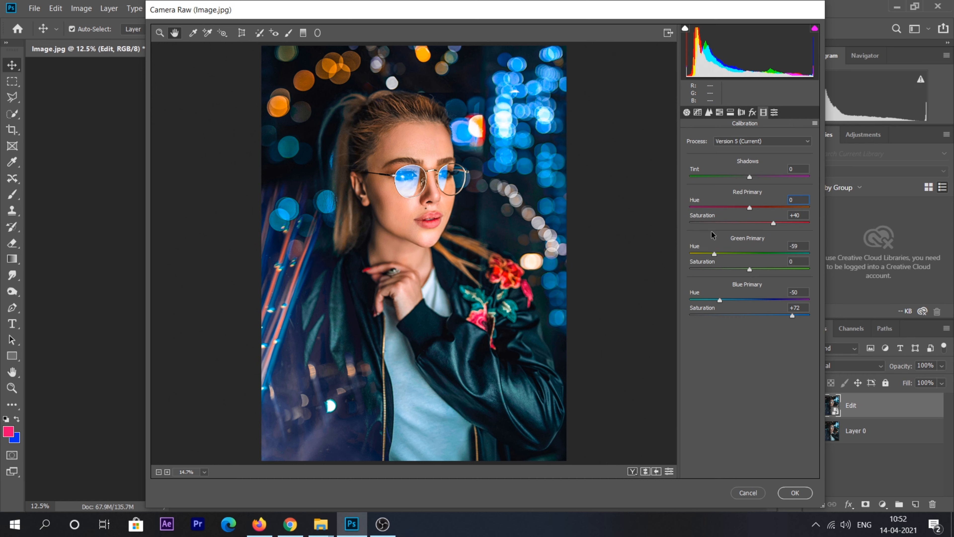
# Add a post-crop vignette with Amount -13 and Feather 100
pyautogui.click(749, 110)
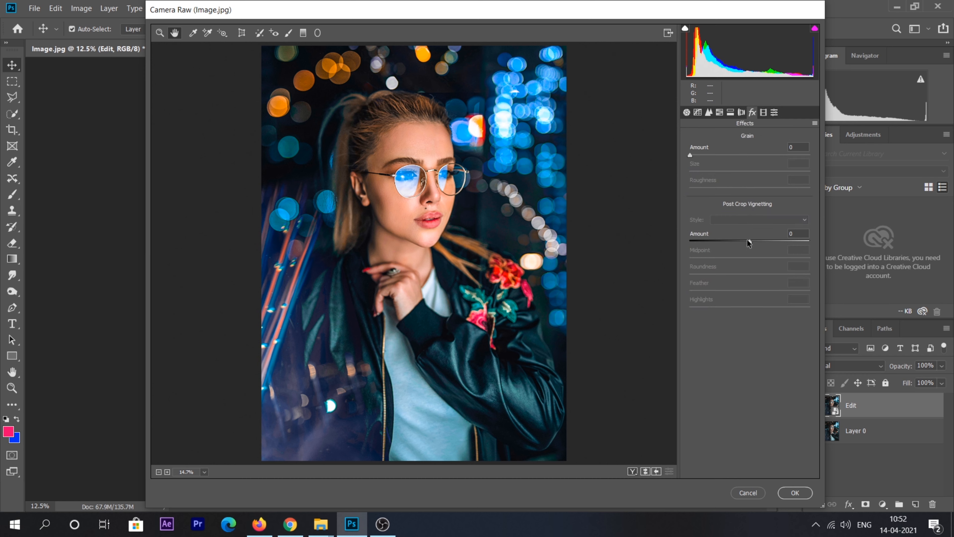
pyautogui.click(748, 242)
pyautogui.moveTo(748, 244); pyautogui.dragTo(725, 259)
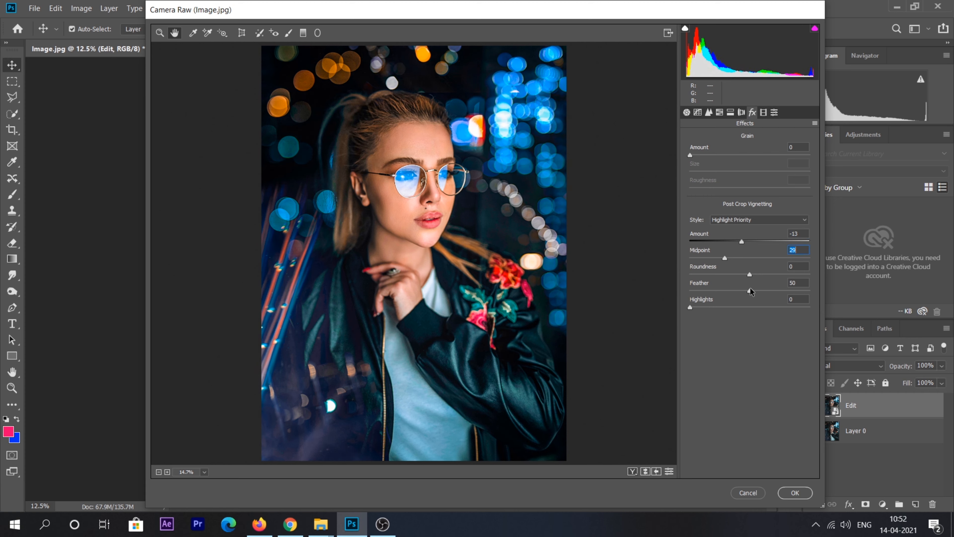
pyautogui.moveTo(750, 291); pyautogui.dragTo(814, 290)
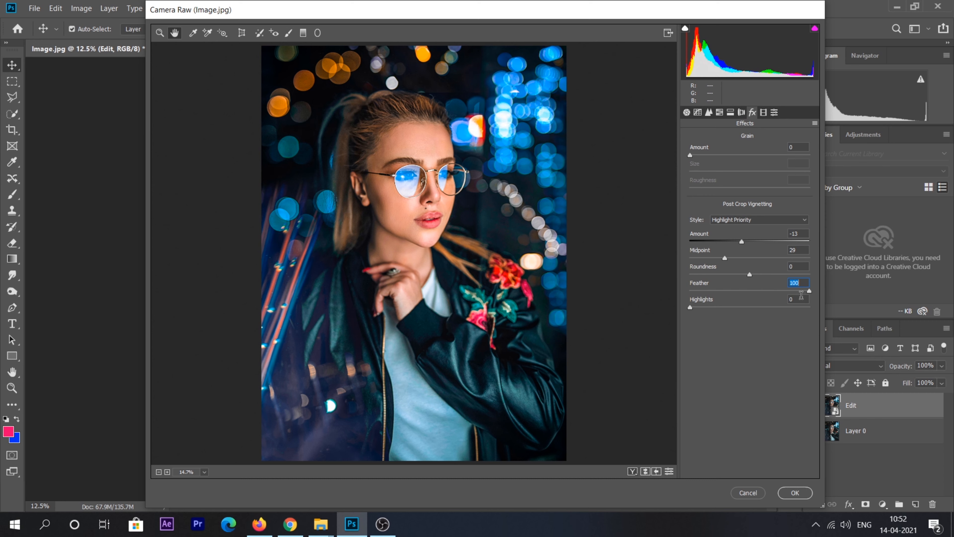
# Set Detail: sharpening radius 1.1, detail 33, Luminance 28, Color 39, Color Smoothness 65
pyautogui.click(708, 112)
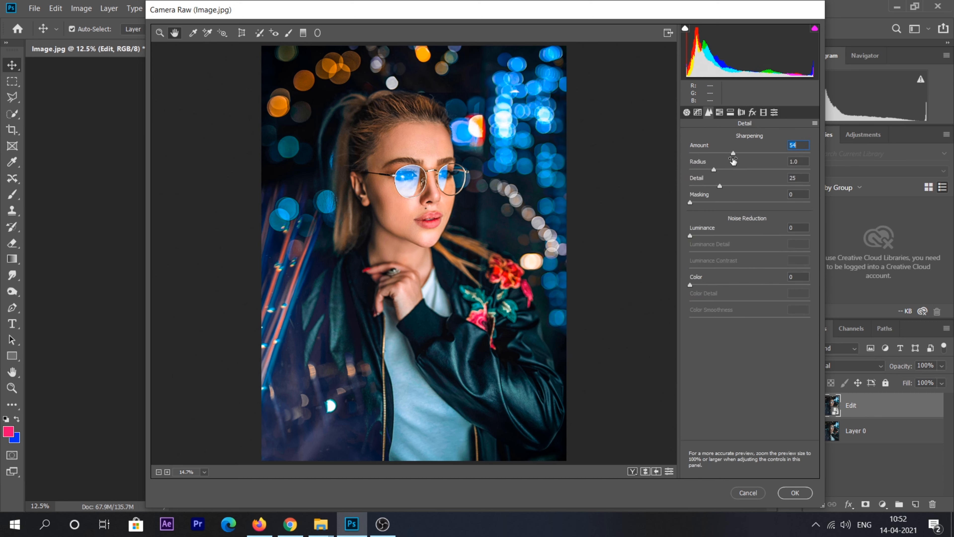
pyautogui.click(720, 169)
pyautogui.moveTo(723, 185); pyautogui.dragTo(729, 186)
pyautogui.click(727, 235)
pyautogui.moveTo(726, 234); pyautogui.dragTo(725, 235)
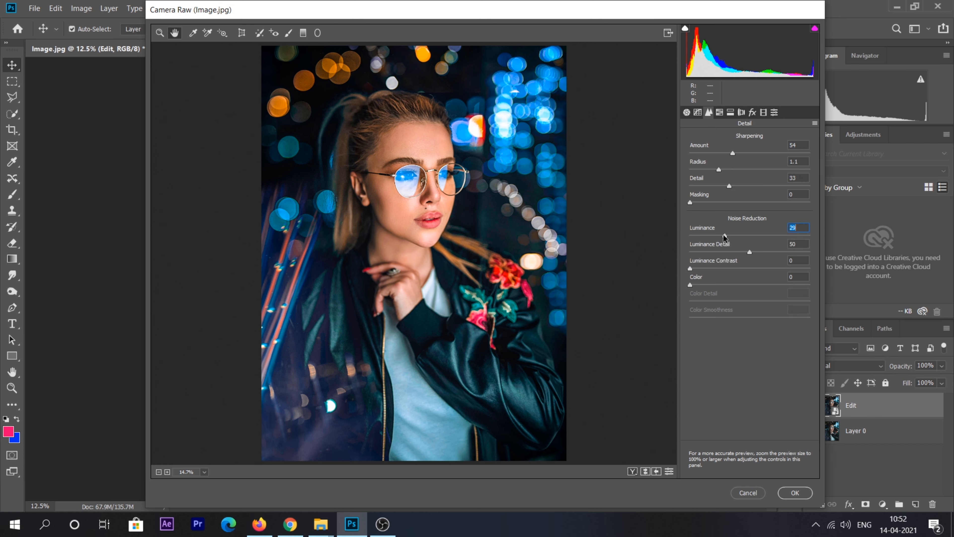
pyautogui.click(724, 284)
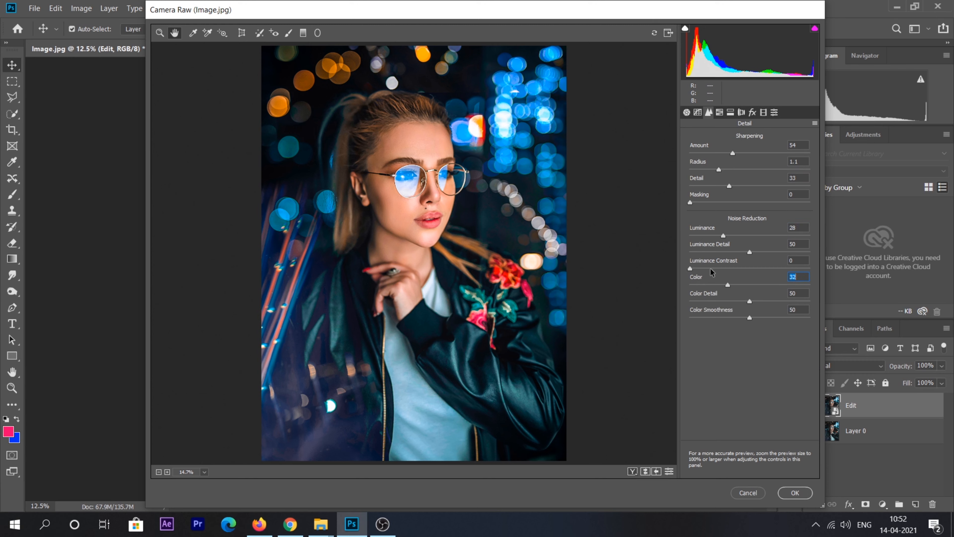
pyautogui.moveTo(728, 287); pyautogui.dragTo(737, 284)
pyautogui.click(764, 318)
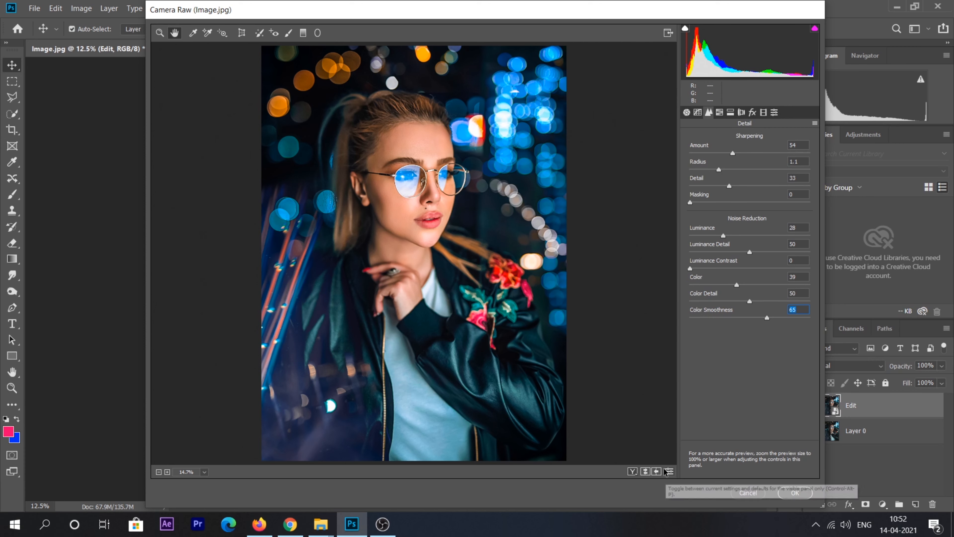
pyautogui.click(644, 471)
pyautogui.click(644, 472)
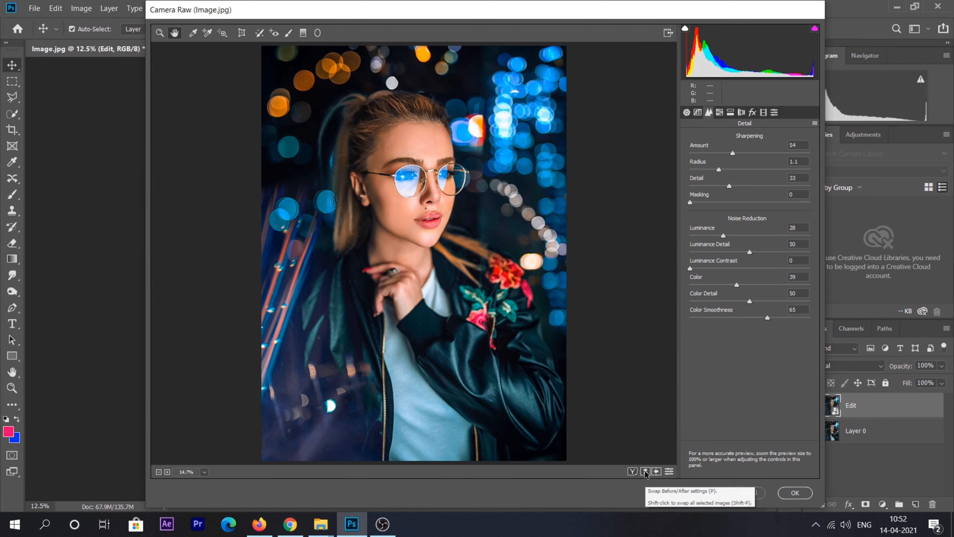
# Apply the Camera Raw filter and add a Curves layer with the black point at input 6
pyautogui.click(785, 493)
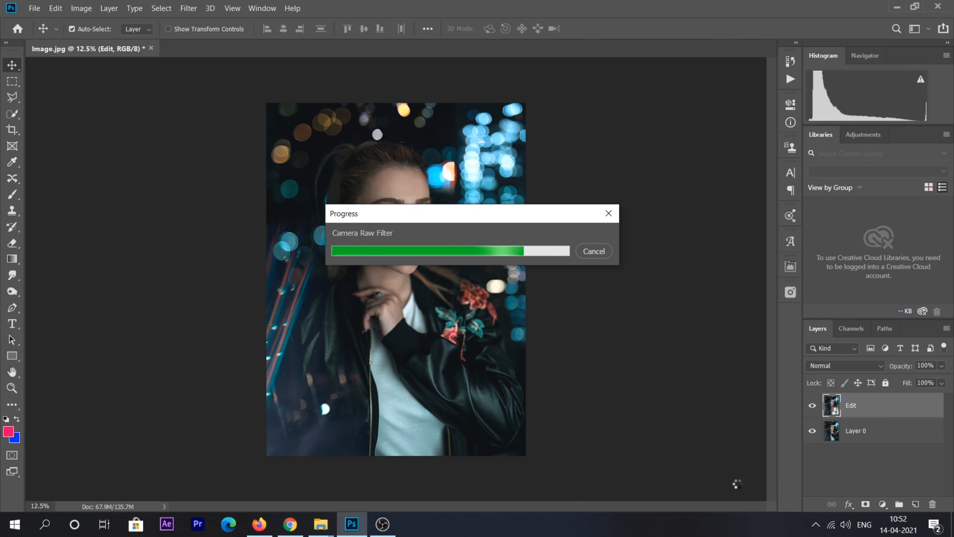
pyautogui.hotkey('ctrl', '0')
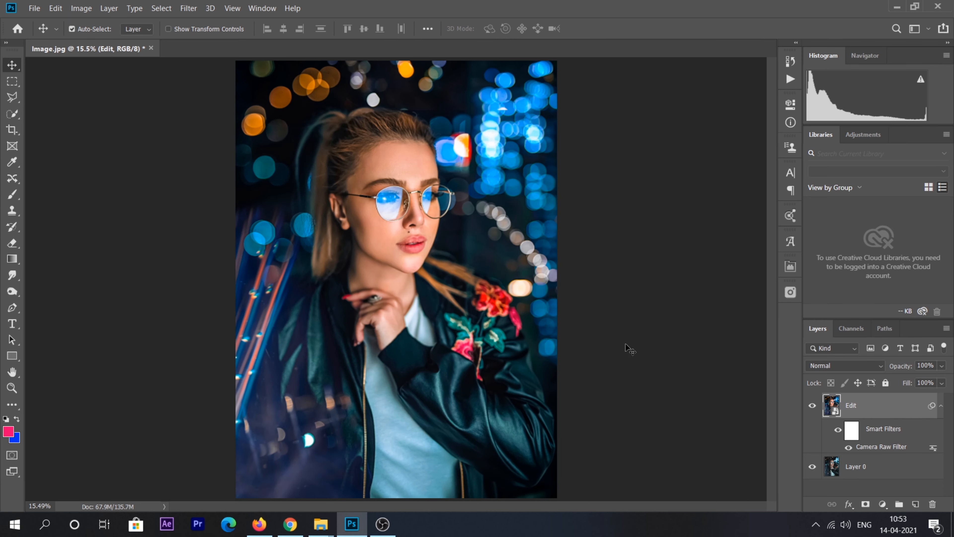
pyautogui.click(862, 349)
pyautogui.moveTo(587, 328); pyautogui.dragTo(592, 336)
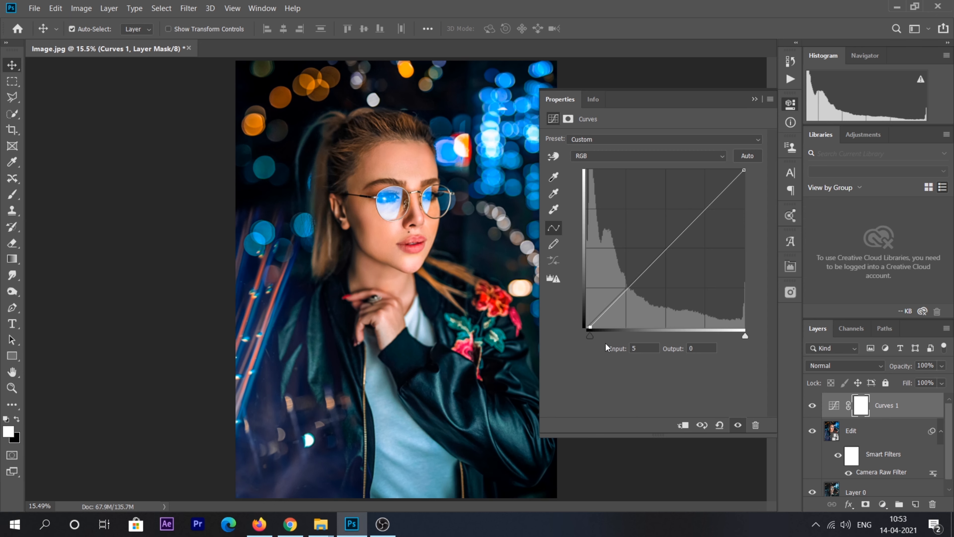
pyautogui.click(666, 248)
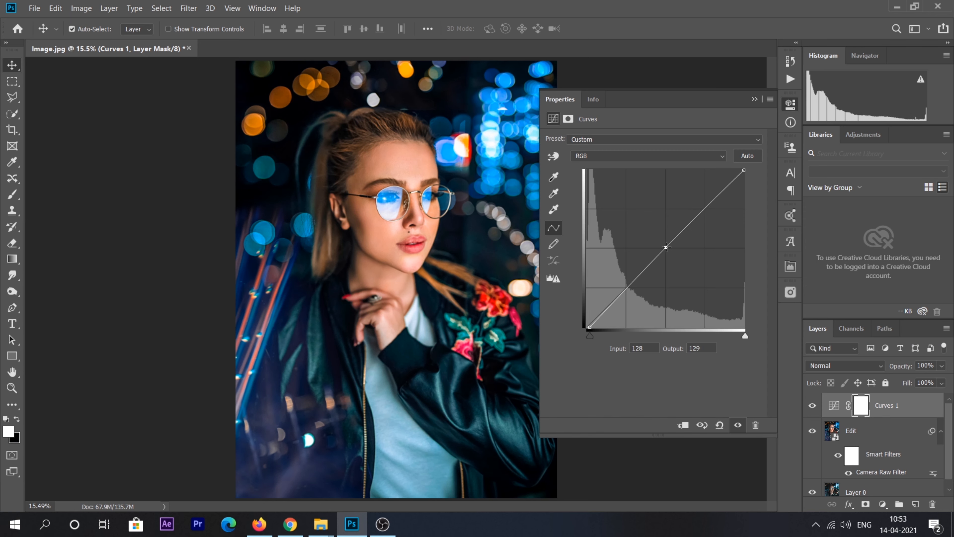
pyautogui.click(592, 327)
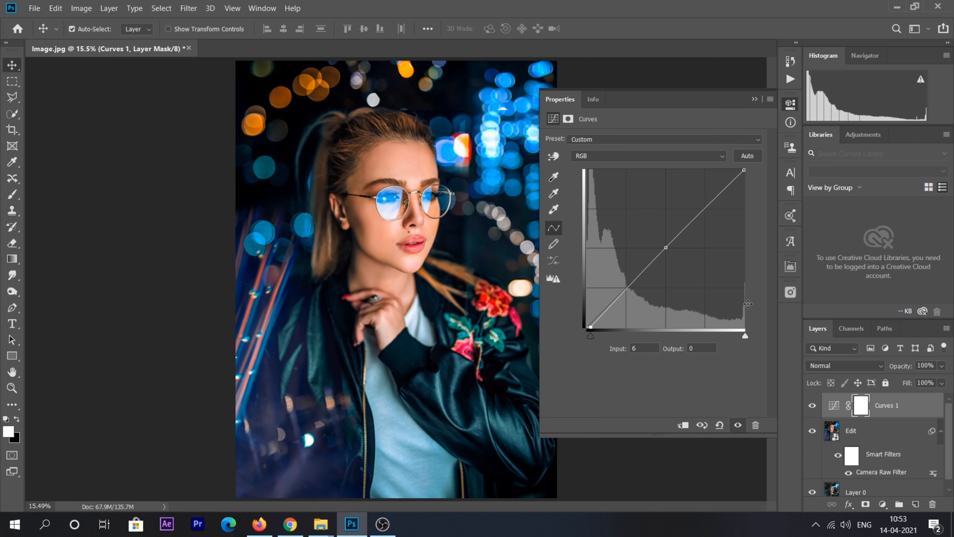
# Toggle Curves 1 off and on to compare, then select the Edit layer
pyautogui.click(738, 426)
pyautogui.click(738, 425)
pyautogui.click(738, 426)
pyautogui.click(738, 425)
pyautogui.click(755, 99)
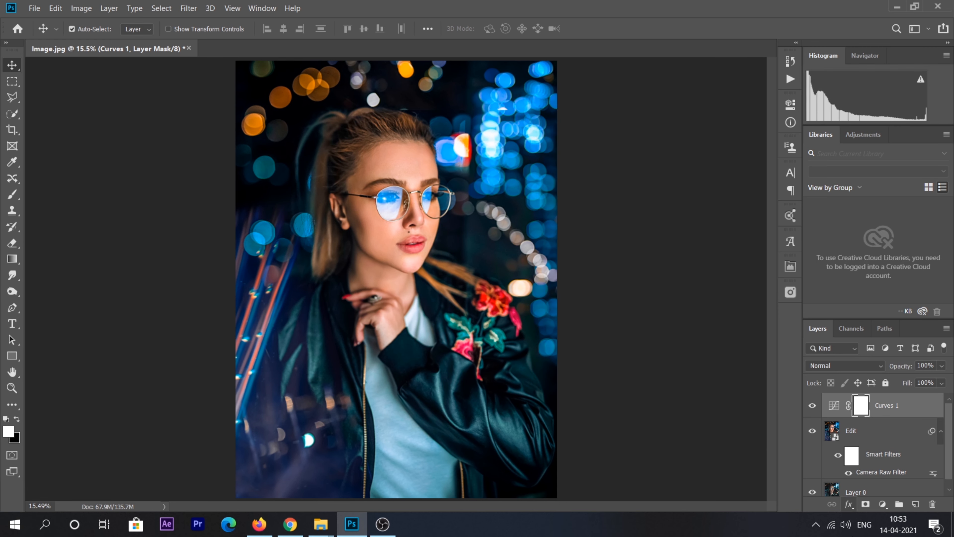
pyautogui.click(898, 438)
# Add a Levels 1 adjustment layer with input levels moved to 2 and 248
pyautogui.click(881, 505)
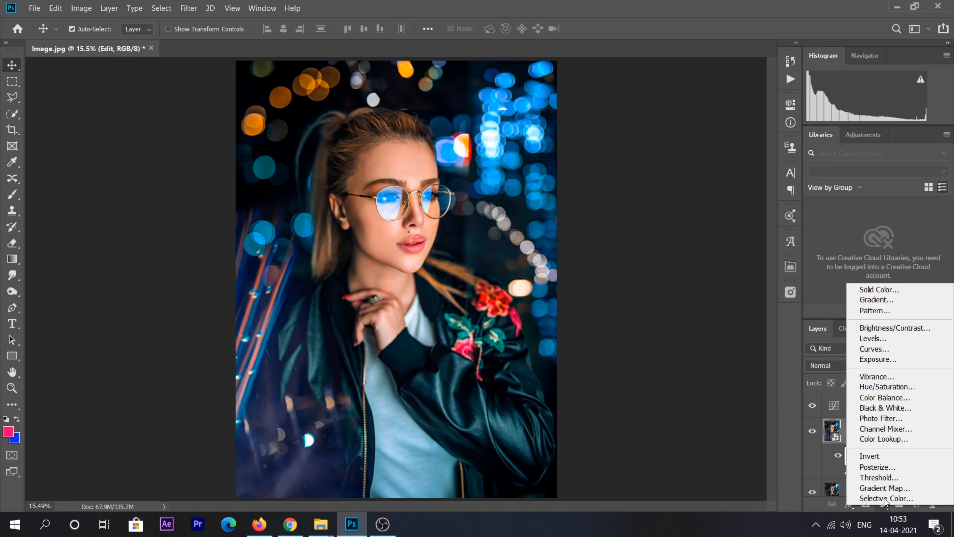
pyautogui.click(848, 341)
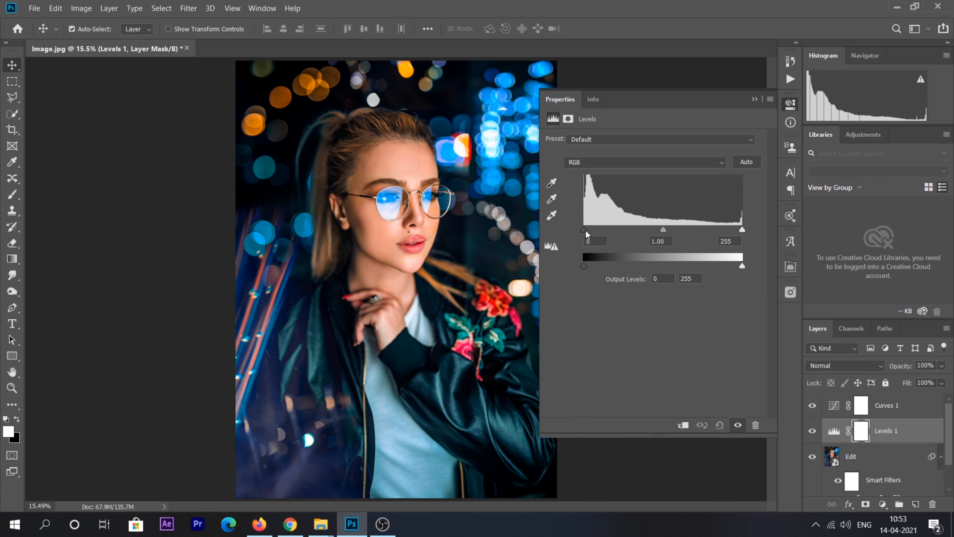
pyautogui.moveTo(741, 231); pyautogui.dragTo(738, 229)
pyautogui.moveTo(584, 230); pyautogui.dragTo(587, 229)
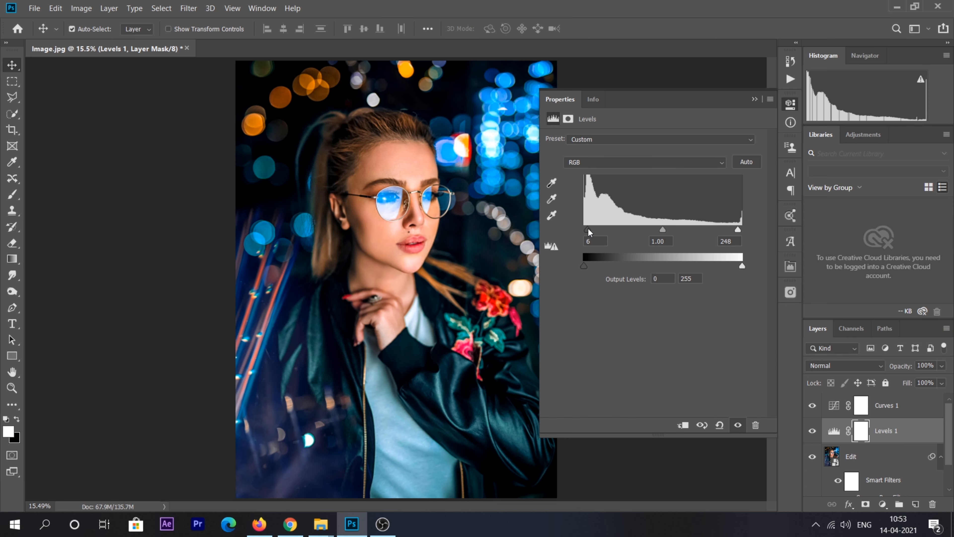